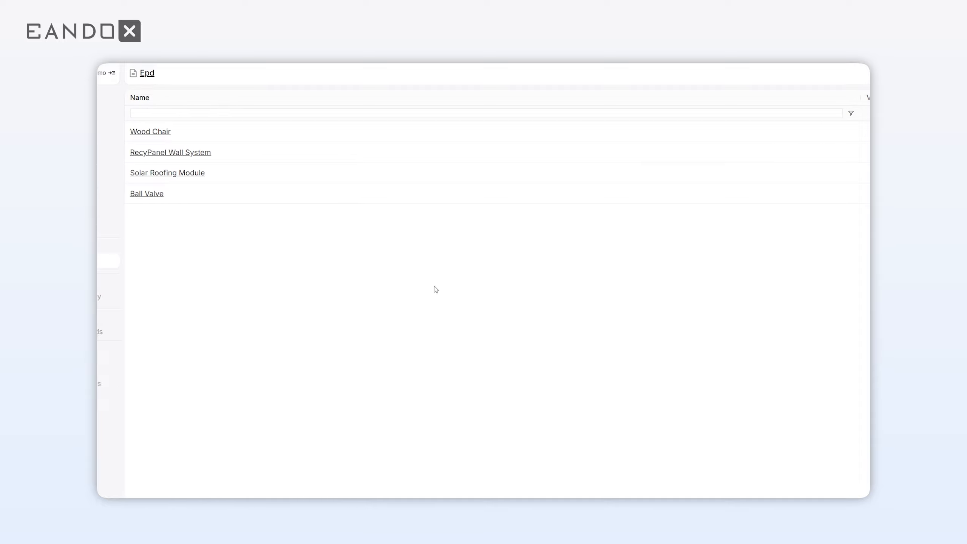
Create a new EPD named "Desk Lamp EPD" with the description "The EPD for our Desk Lamp Product.".
{"action": "left_click", "coordinate": [810, 78]}
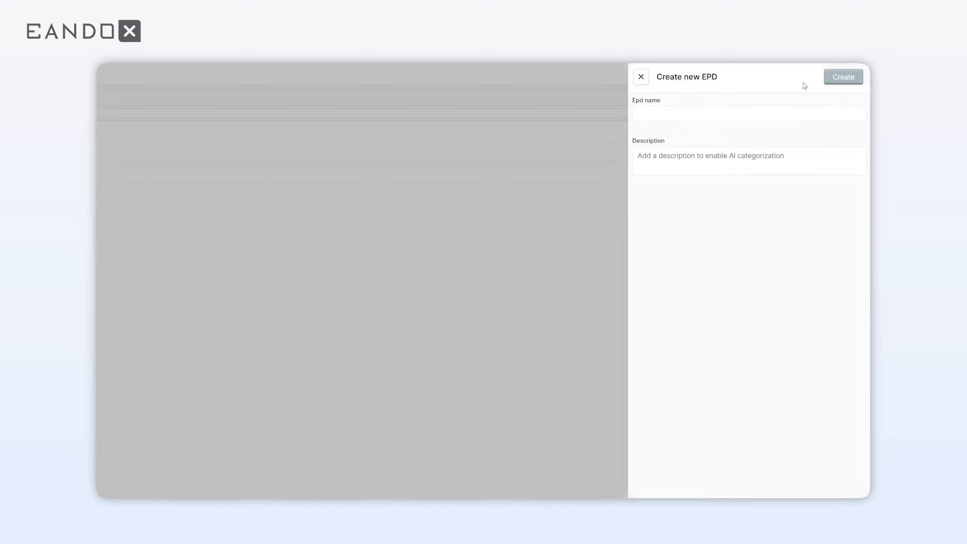
{"action": "left_click", "coordinate": [741, 114]}
{"action": "type", "text": "Desk Lamp EPD"}
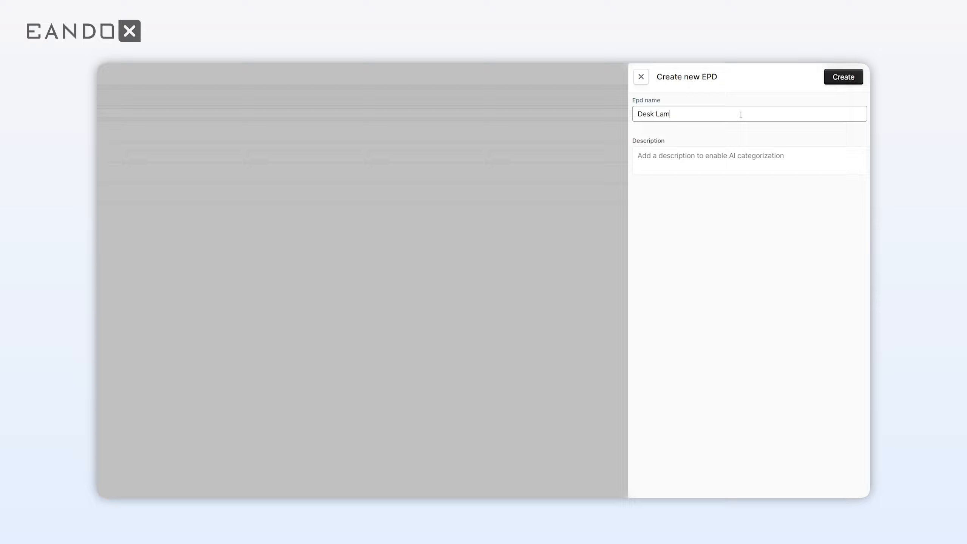
{"action": "left_click", "coordinate": [722, 154]}
{"action": "type", "text": "The EPD for our Desk Lamp Product."}
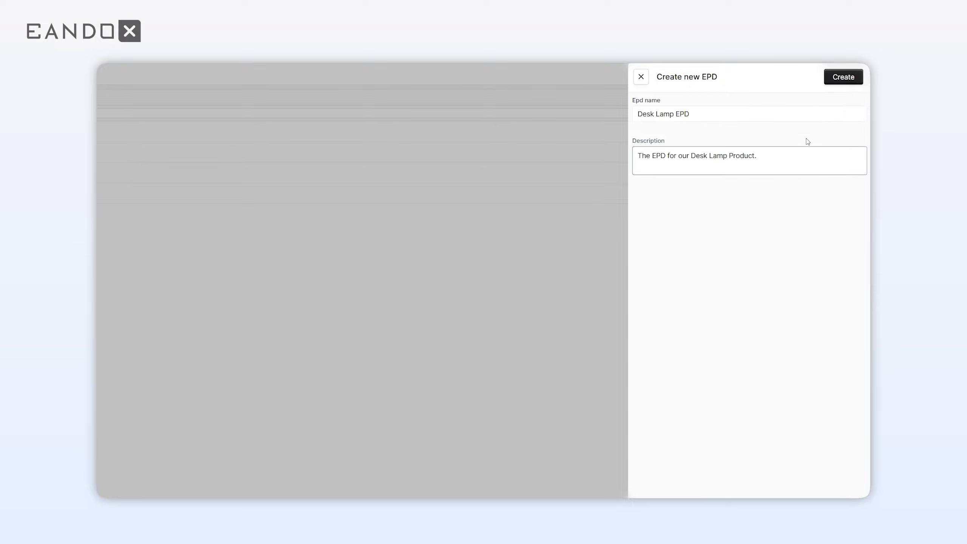
{"action": "left_click", "coordinate": [841, 80]}
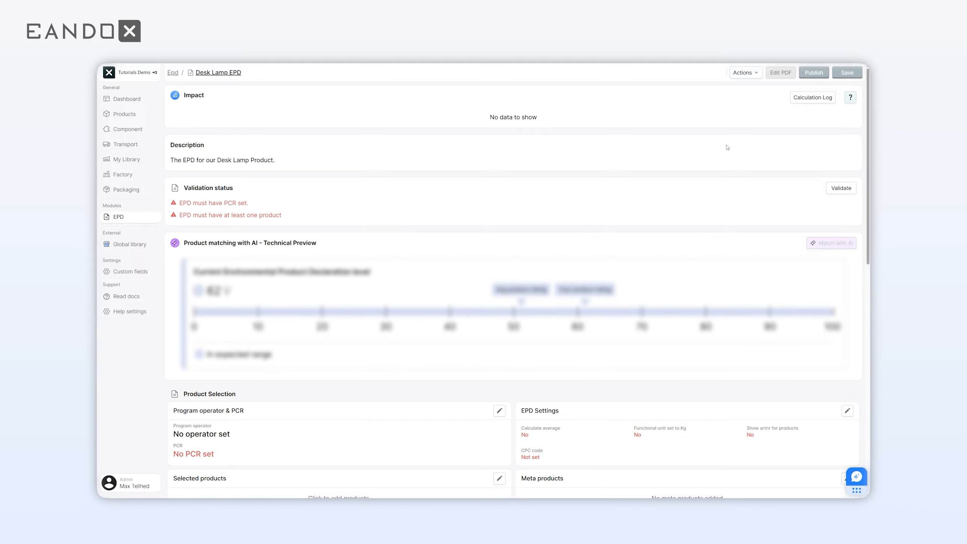
Set the program operator to Environdec and the PCR to PCR 2019:14-c-PCR-021 Furniture and components of furniture.
{"action": "scroll", "coordinate": [727, 147], "scroll_direction": "down", "scroll_amount": 5}
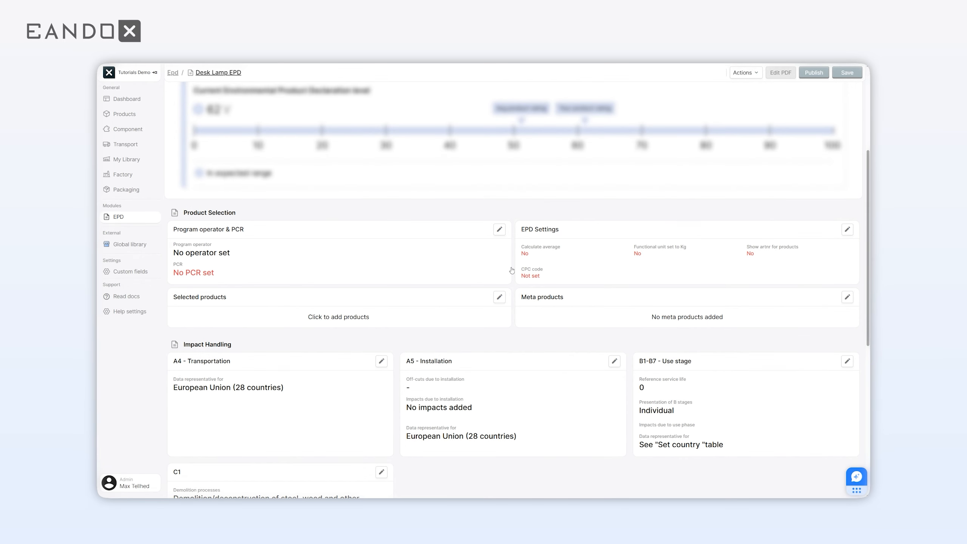
{"action": "left_click", "coordinate": [499, 230]}
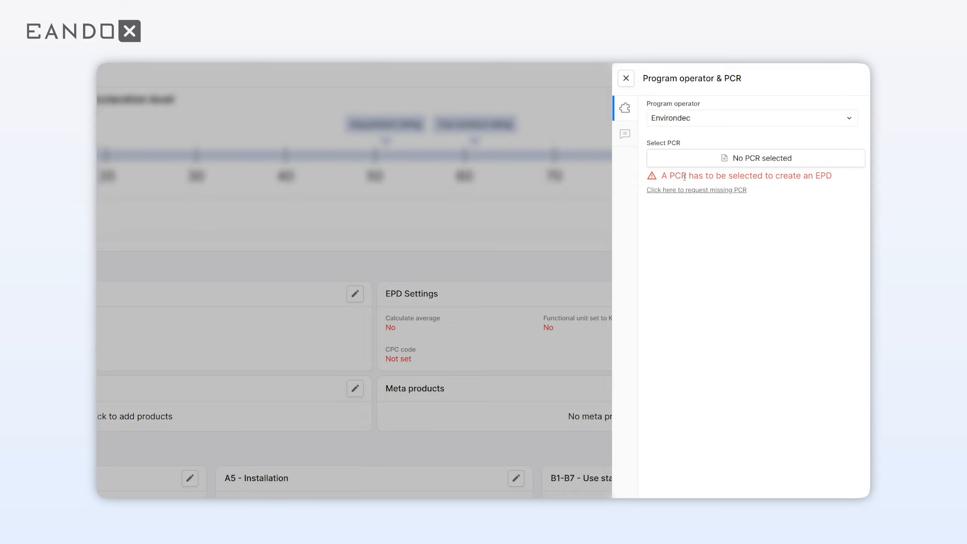
{"action": "left_click", "coordinate": [717, 158]}
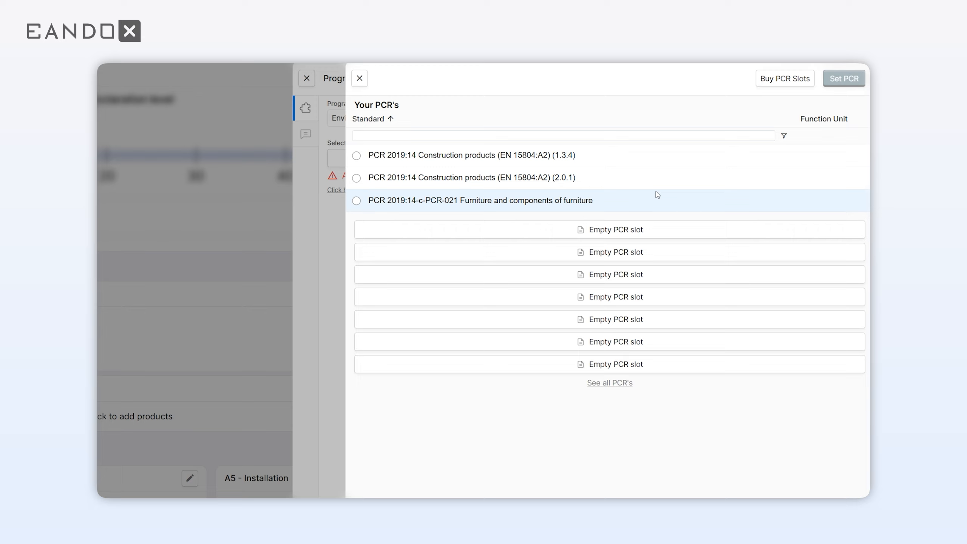
{"action": "left_click", "coordinate": [357, 201]}
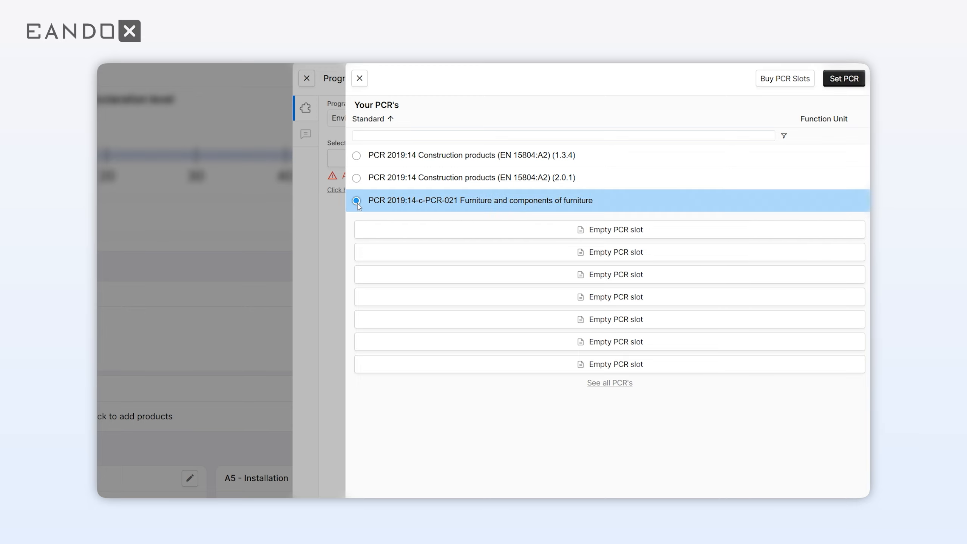
{"action": "left_click", "coordinate": [433, 237]}
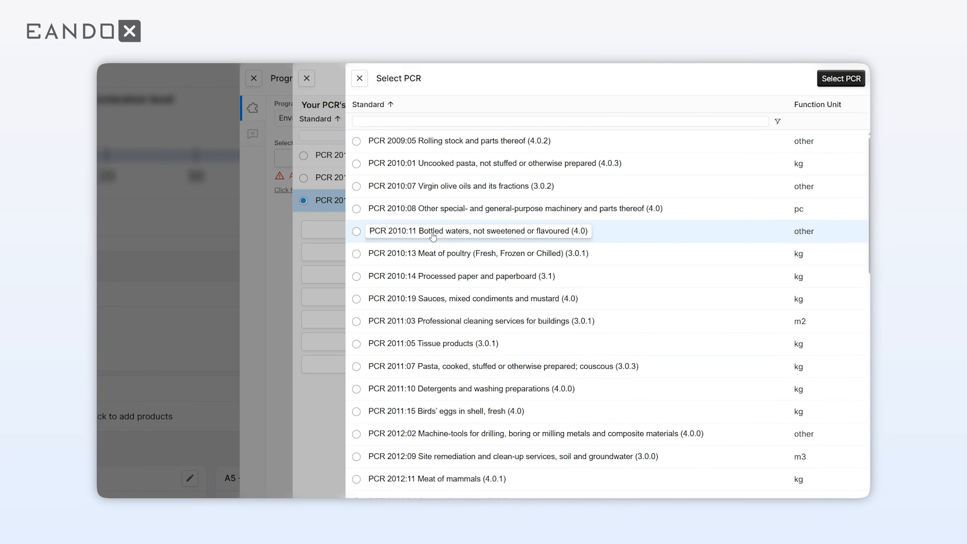
{"action": "left_click", "coordinate": [360, 78]}
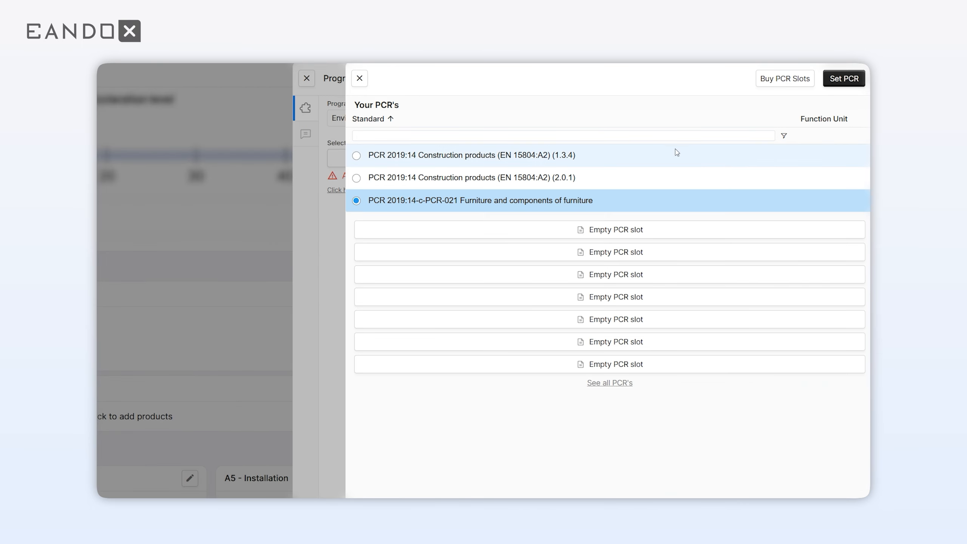
{"action": "left_click", "coordinate": [853, 83]}
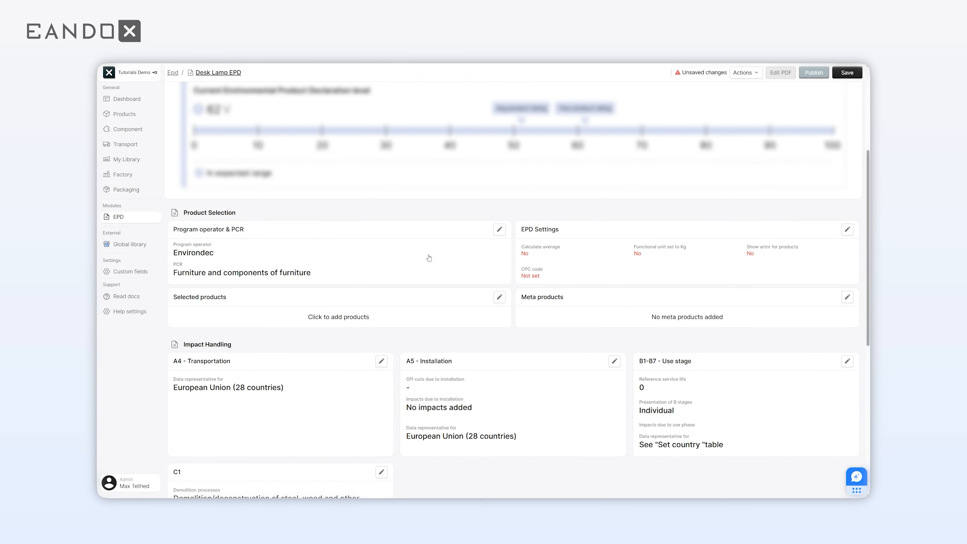
In the EPD settings, set the functional unit to KG and assign CPC code 4653 - Lighting equipment.
{"action": "left_click", "coordinate": [846, 236]}
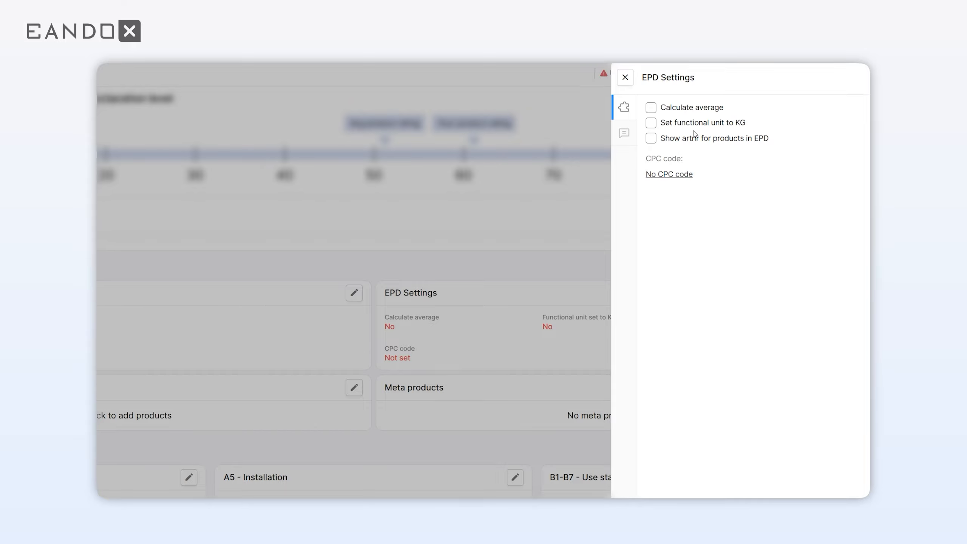
{"action": "left_click", "coordinate": [652, 126]}
{"action": "left_click", "coordinate": [669, 174]}
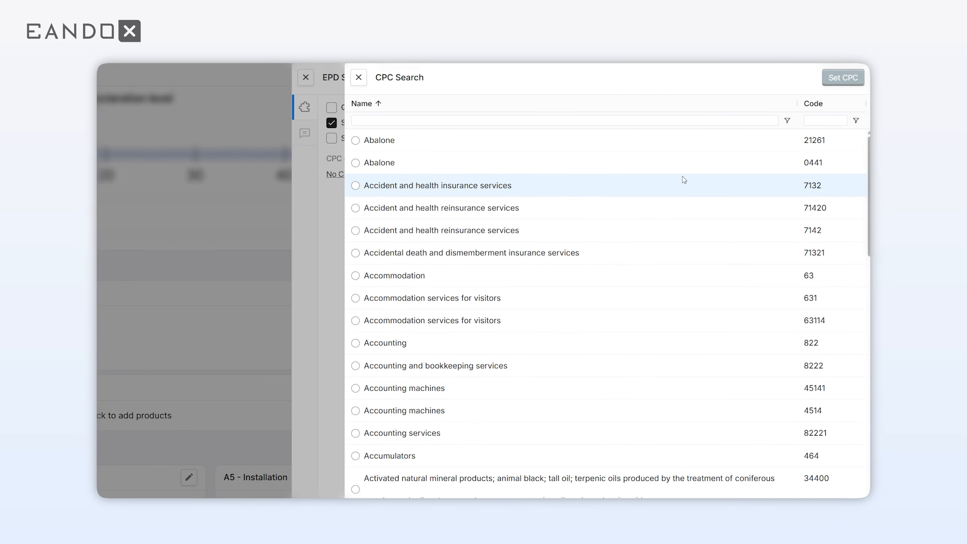
{"action": "left_click", "coordinate": [821, 123]}
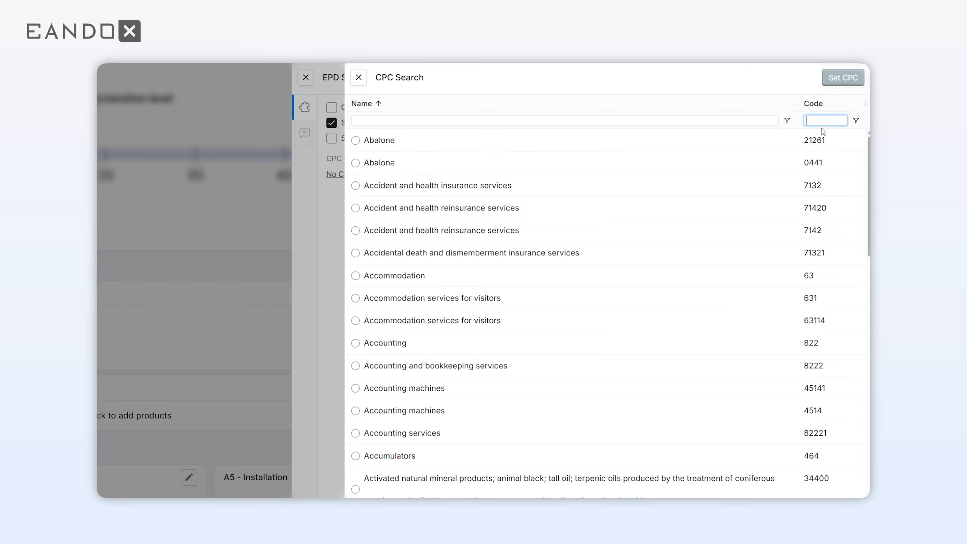
{"action": "type", "text": "4653"}
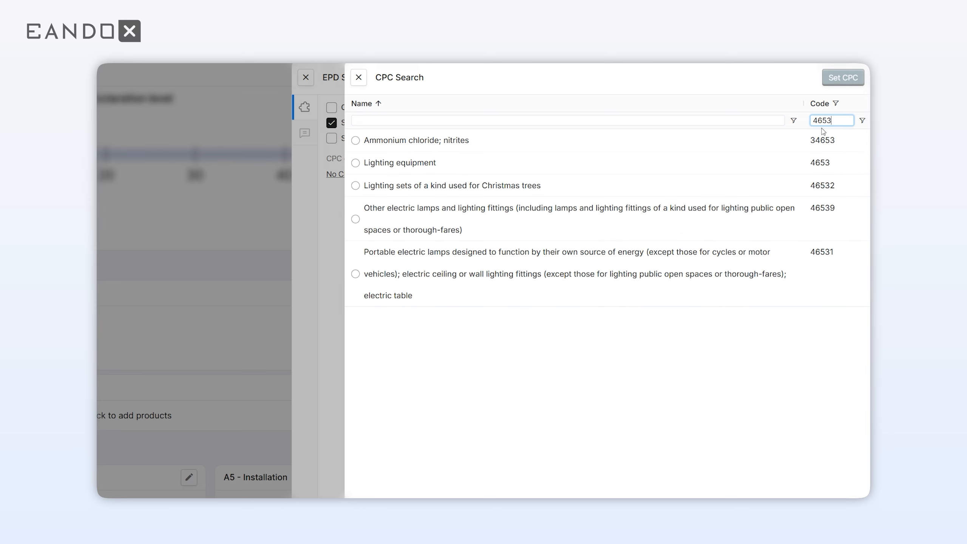
{"action": "left_click", "coordinate": [355, 164]}
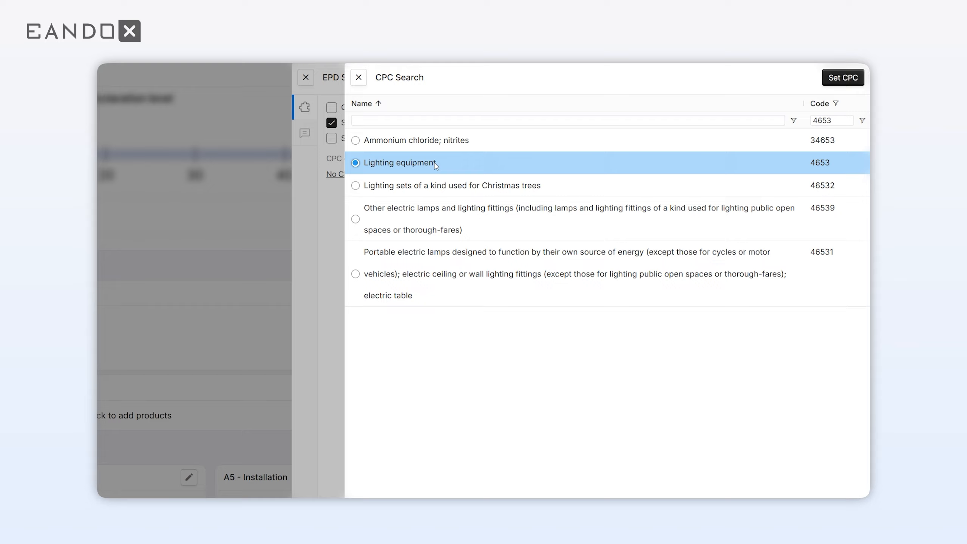
{"action": "left_click", "coordinate": [853, 83]}
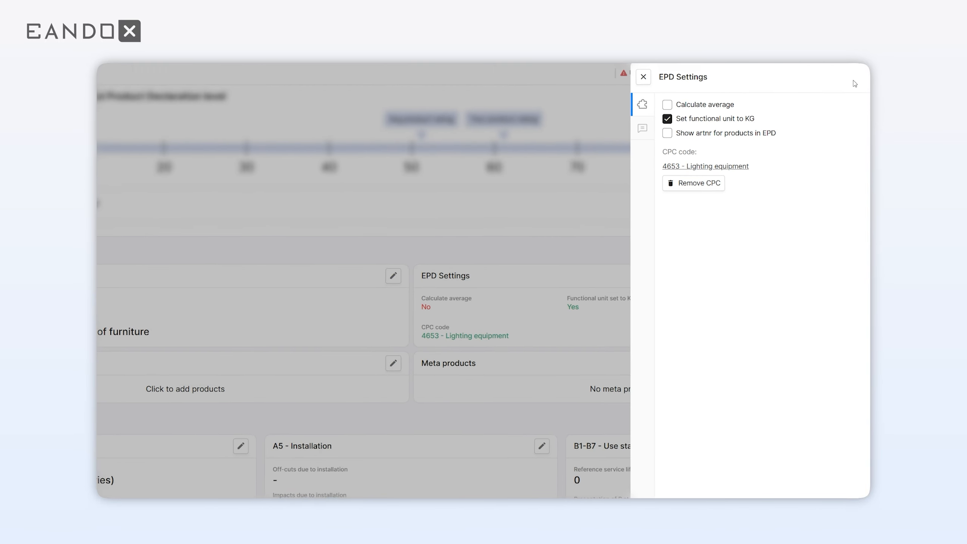
{"action": "left_click", "coordinate": [693, 75]}
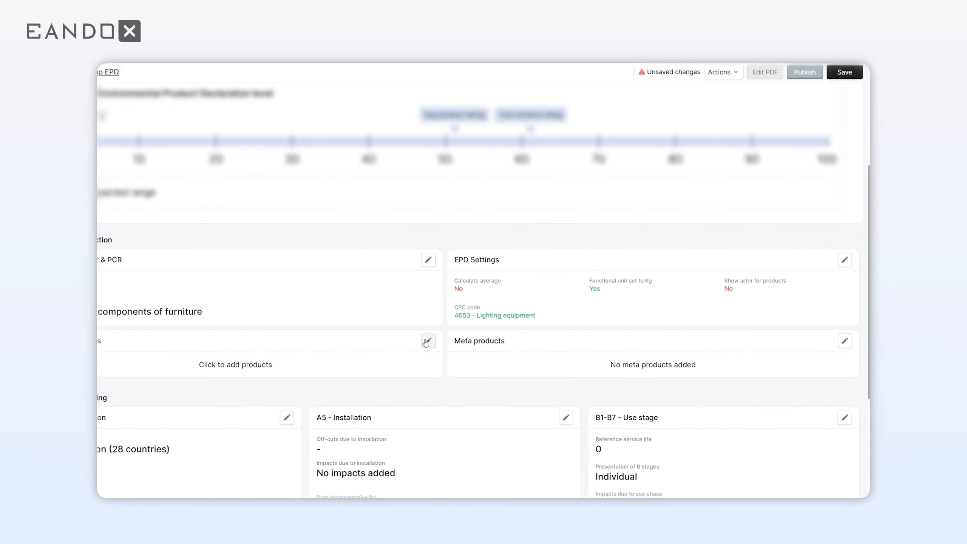
Add the published Desk Lamp product (DB-1234) to the EPD's selected products.
{"action": "left_click", "coordinate": [427, 341]}
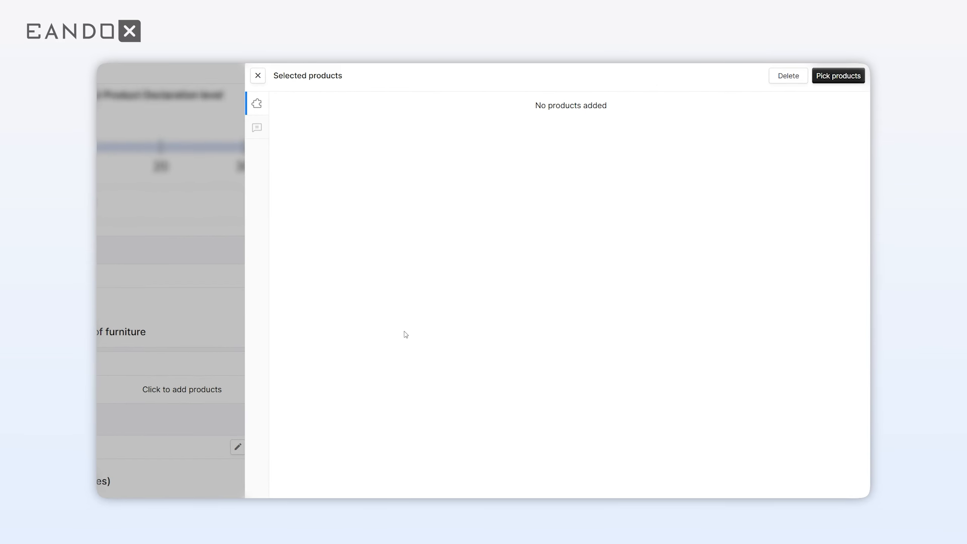
{"action": "left_click", "coordinate": [829, 83]}
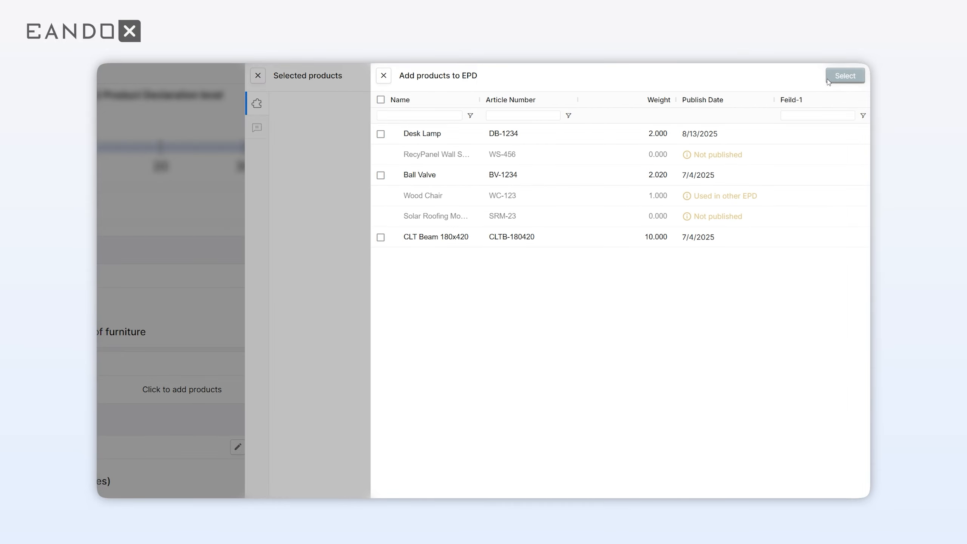
{"action": "left_click", "coordinate": [381, 134]}
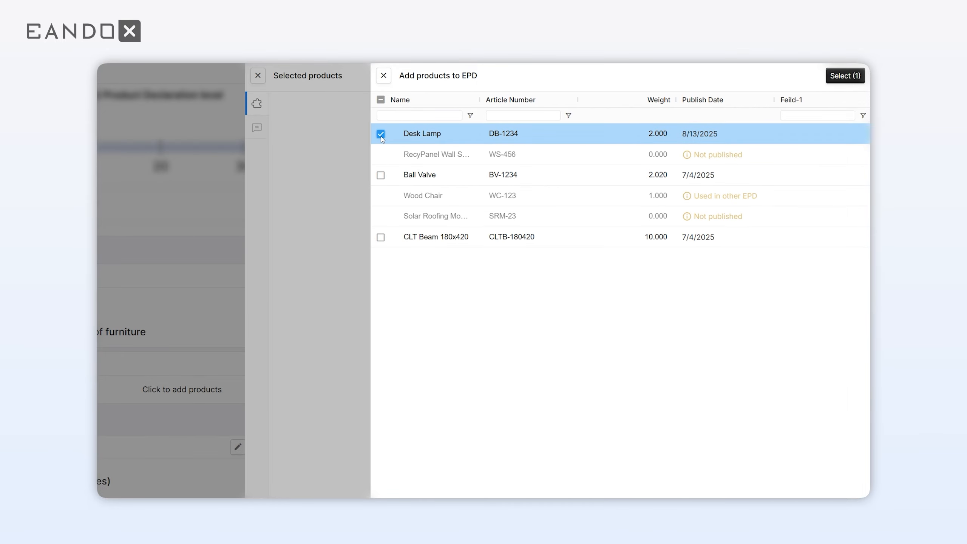
{"action": "left_click", "coordinate": [845, 77]}
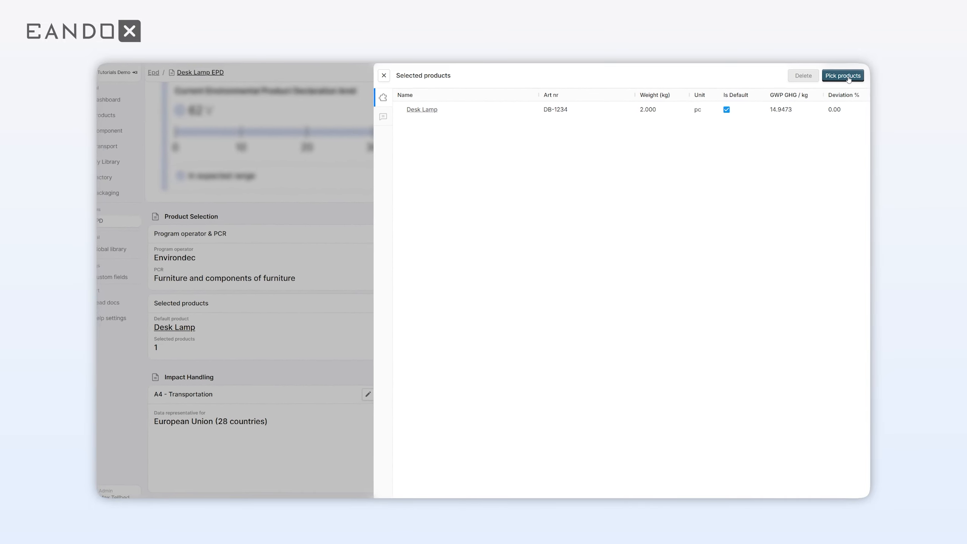
{"action": "left_click", "coordinate": [400, 78]}
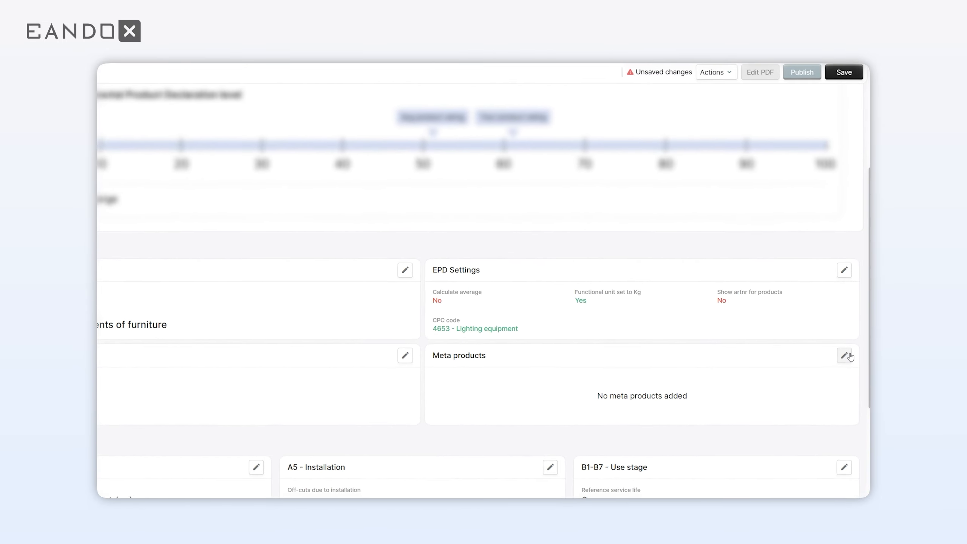
Examine the manual entry form and the Excel import option for meta products without adding any.
{"action": "left_click", "coordinate": [849, 356]}
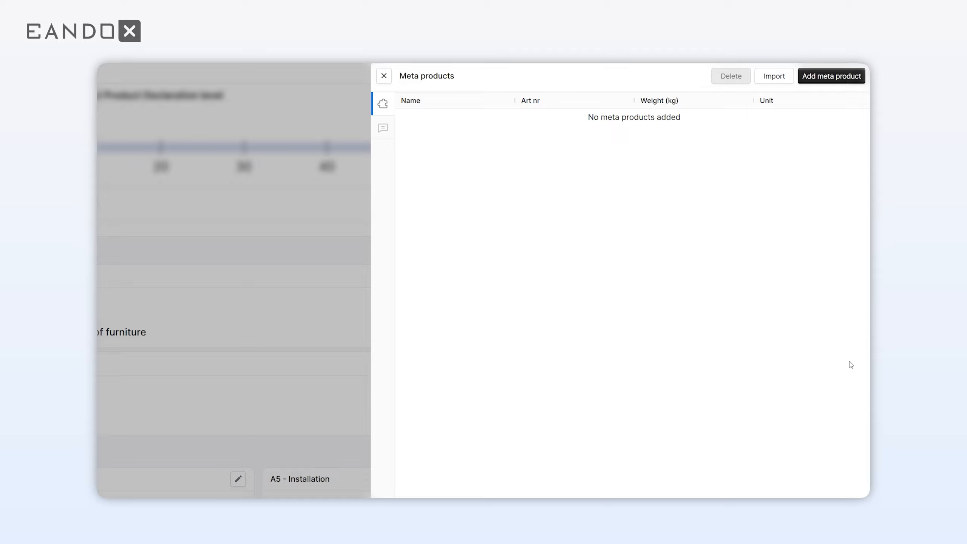
{"action": "left_click", "coordinate": [832, 78]}
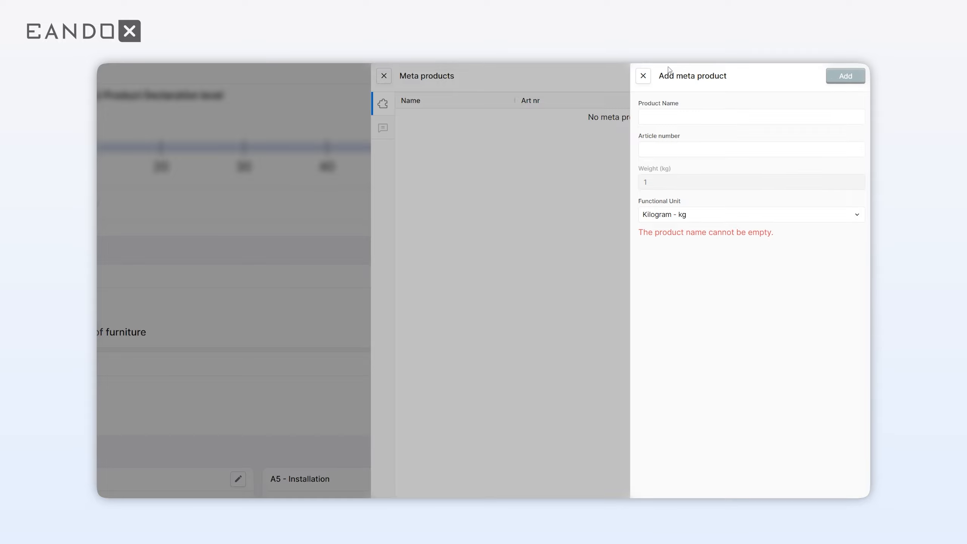
{"action": "left_click", "coordinate": [644, 77]}
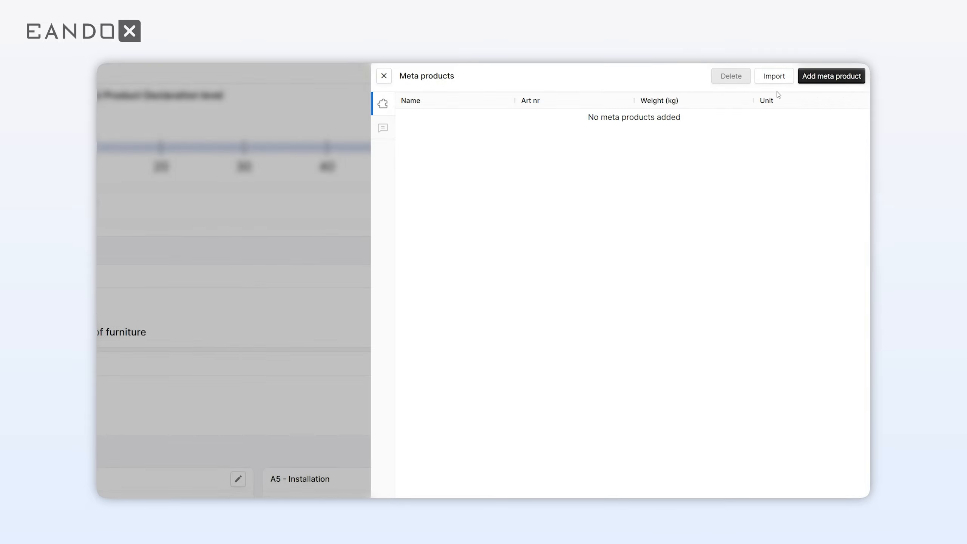
{"action": "left_click", "coordinate": [783, 80]}
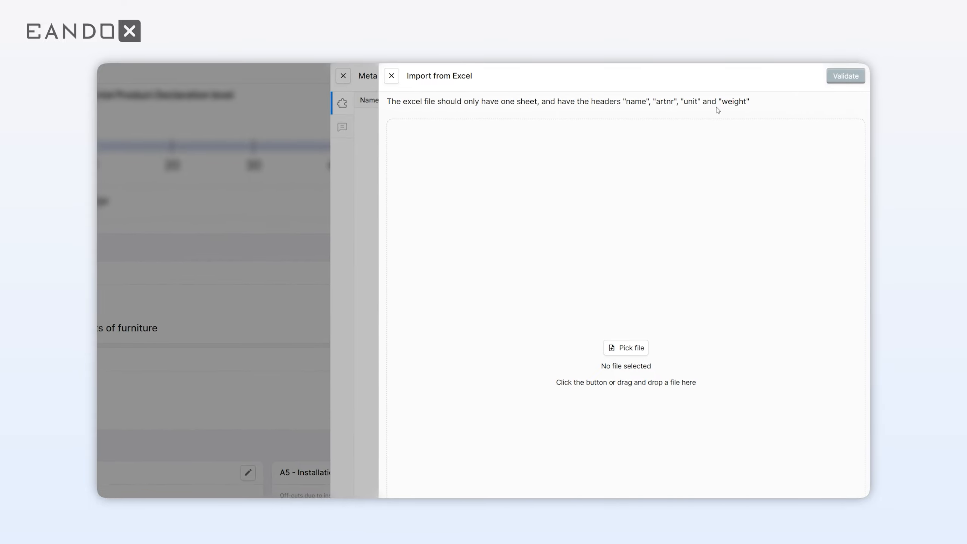
{"action": "left_click", "coordinate": [434, 78]}
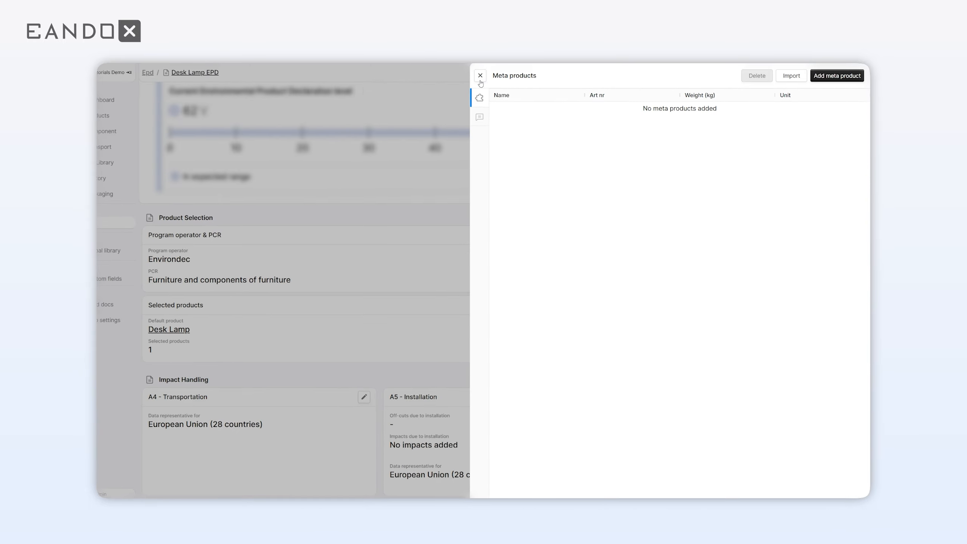
{"action": "left_click", "coordinate": [494, 81]}
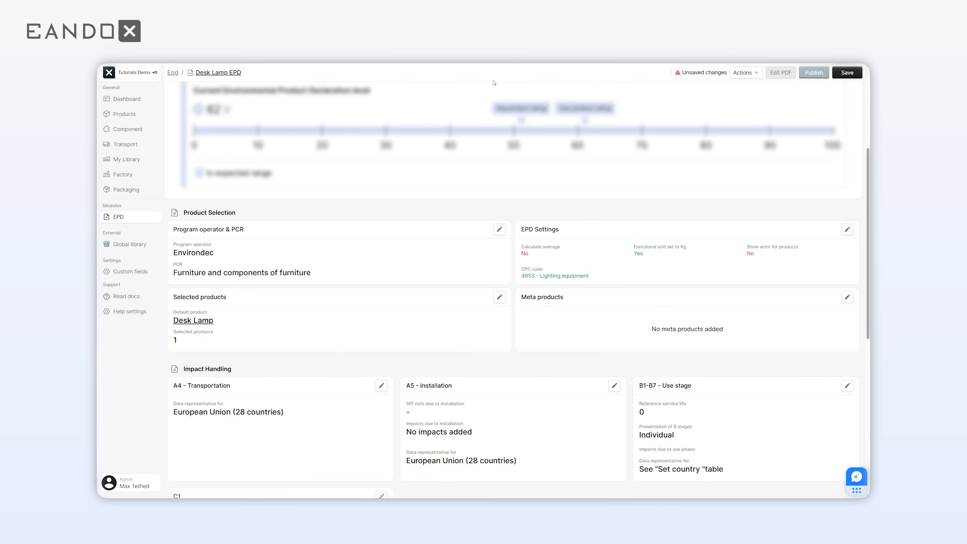
Add an A4 transport by Default Truck with a distance of 250 km.
{"action": "scroll", "coordinate": [494, 83], "scroll_direction": "down", "scroll_amount": 5}
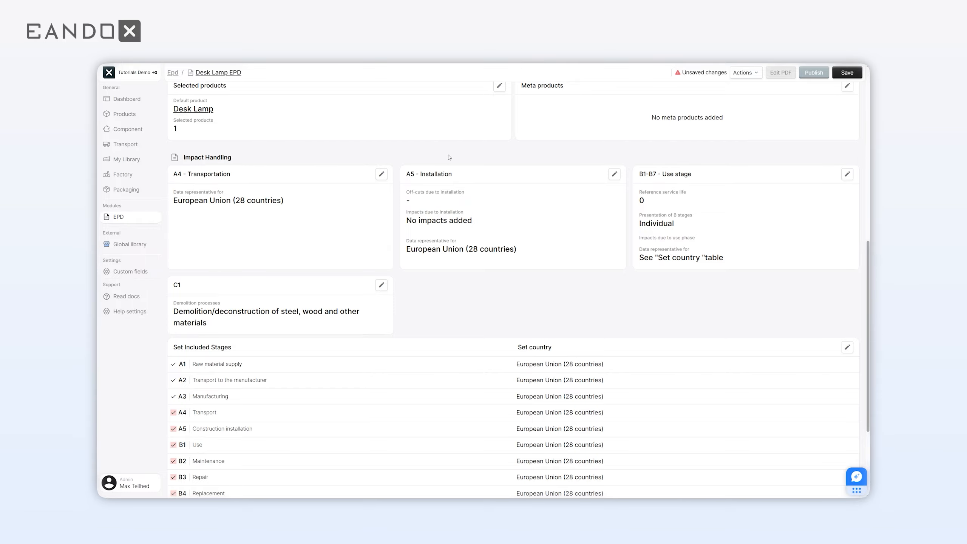
{"action": "left_click", "coordinate": [382, 175]}
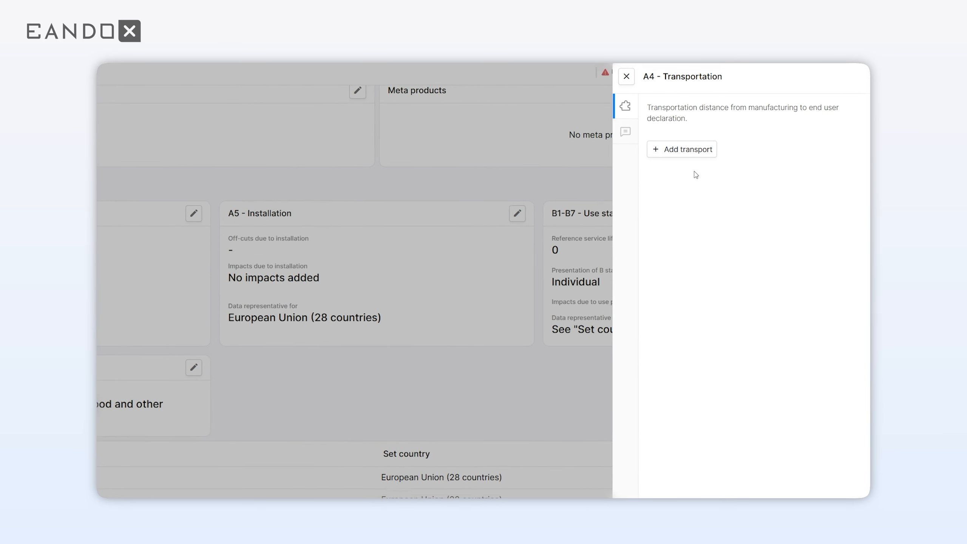
{"action": "left_click", "coordinate": [697, 154]}
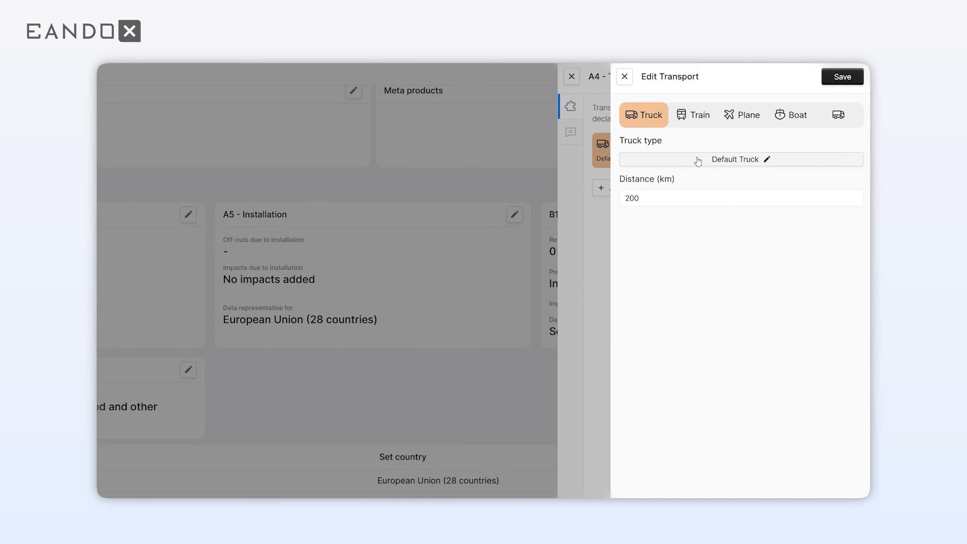
{"action": "left_click", "coordinate": [678, 198]}
{"action": "key", "text": "BackSpace"}
{"action": "key", "text": "BackSpace"}
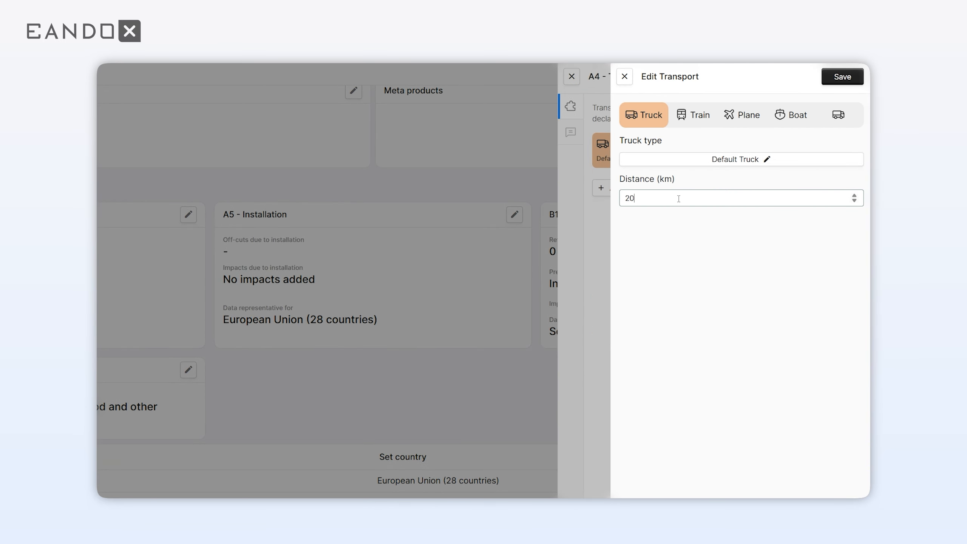
{"action": "type", "text": "50"}
{"action": "left_click", "coordinate": [843, 77]}
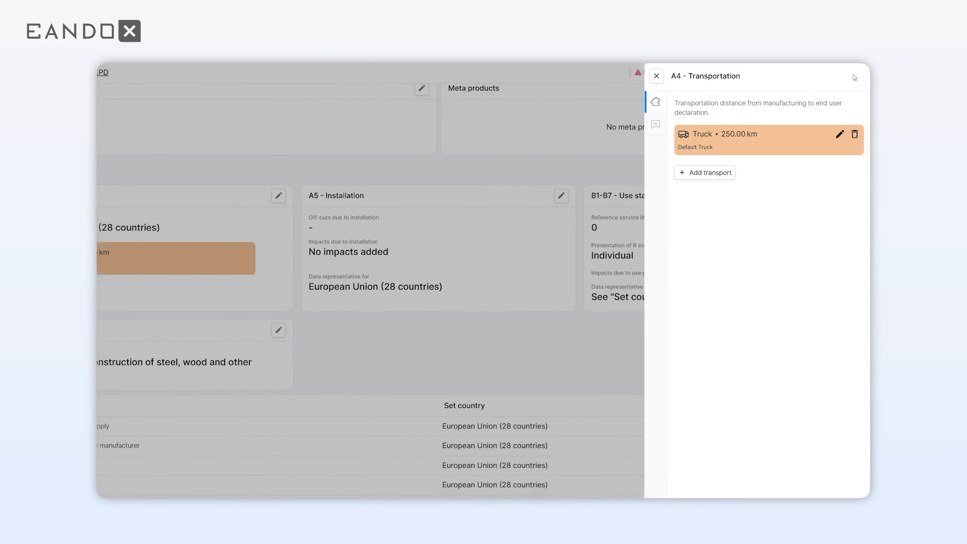
{"action": "left_click", "coordinate": [656, 76]}
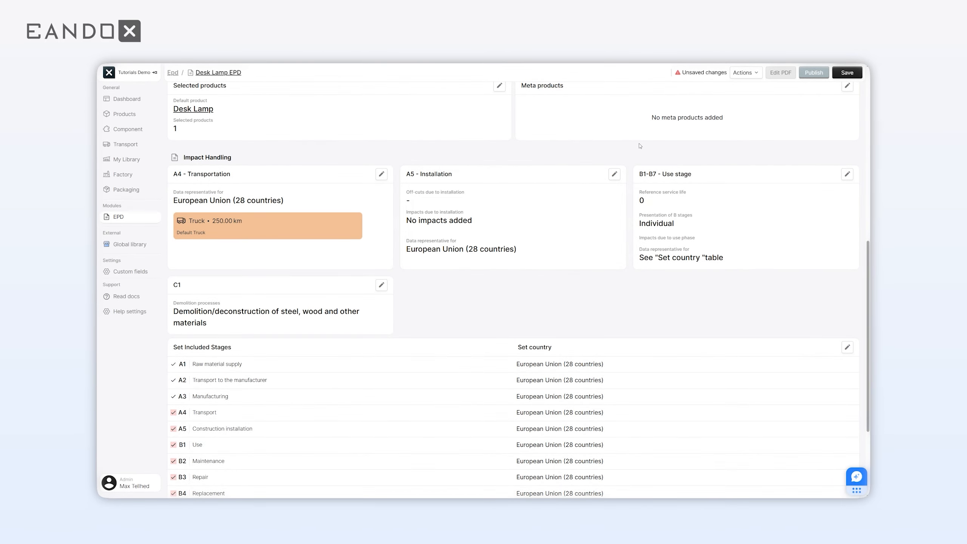
Review the A5 installation settings and set the B1-B7 use stage's reference service life to 5 years.
{"action": "left_click", "coordinate": [613, 175]}
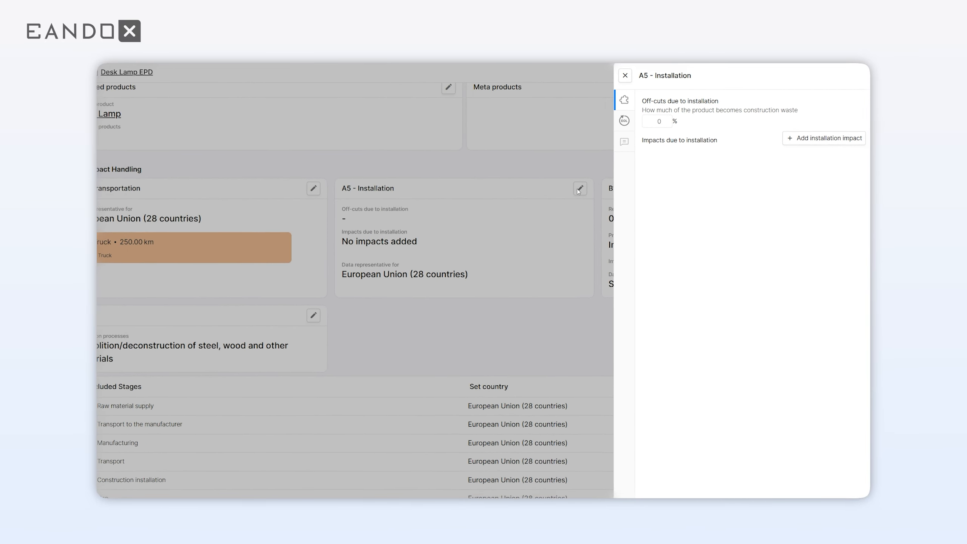
{"action": "left_click", "coordinate": [639, 75]}
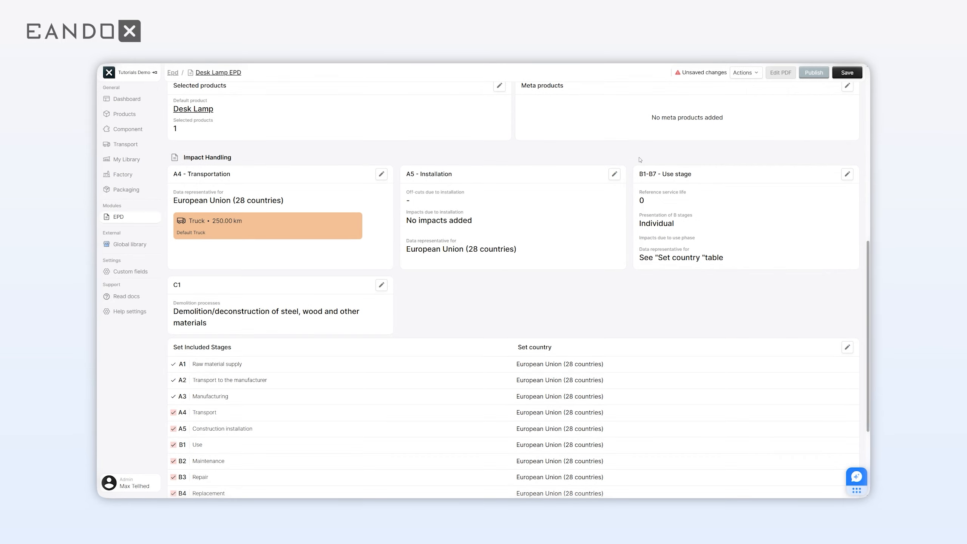
{"action": "left_click", "coordinate": [847, 175]}
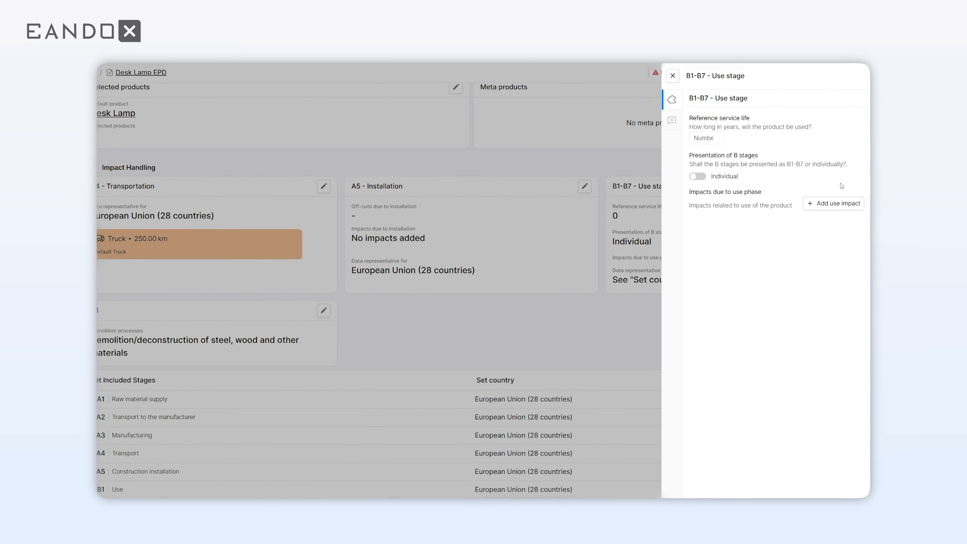
{"action": "left_click", "coordinate": [703, 141]}
{"action": "left_click", "coordinate": [704, 140]}
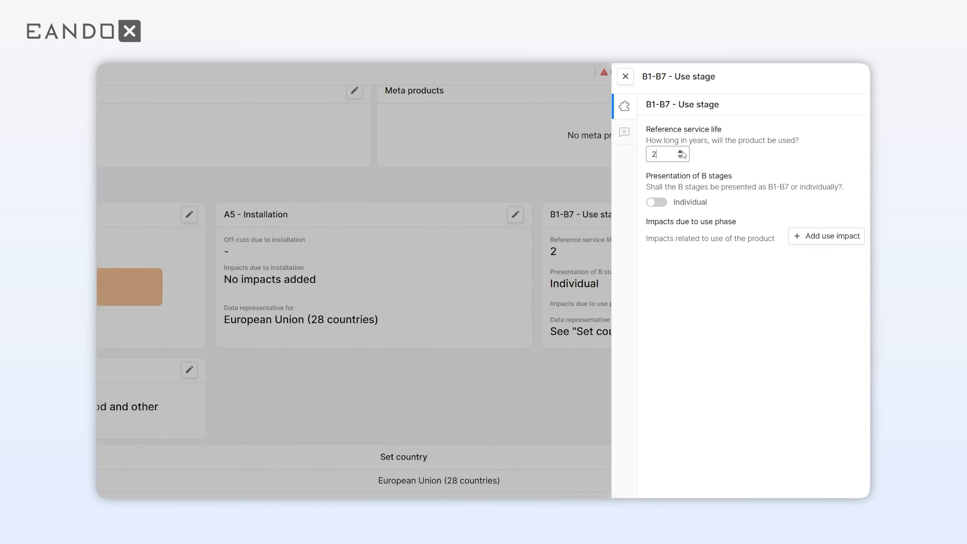
{"action": "left_click", "coordinate": [704, 141]}
{"action": "left_click", "coordinate": [680, 152]}
{"action": "left_click", "coordinate": [681, 152]}
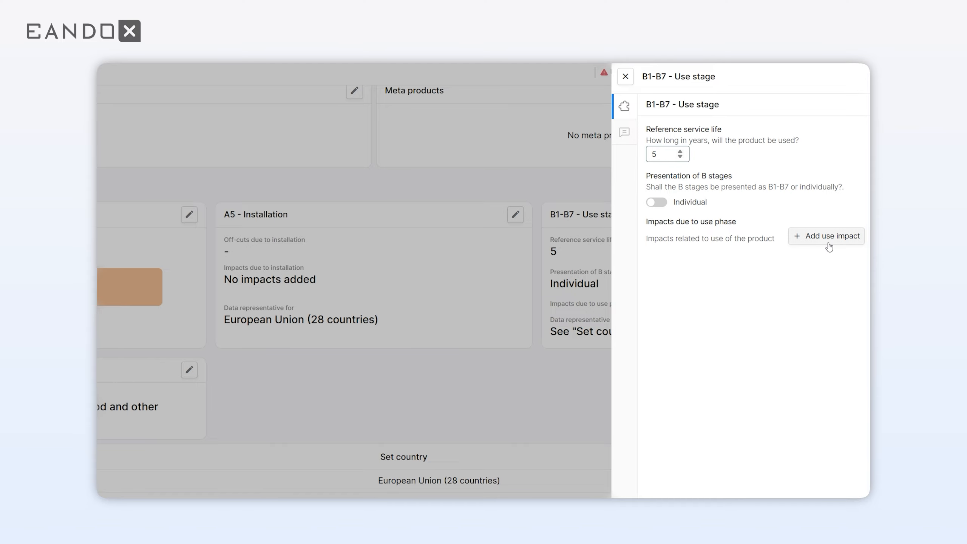